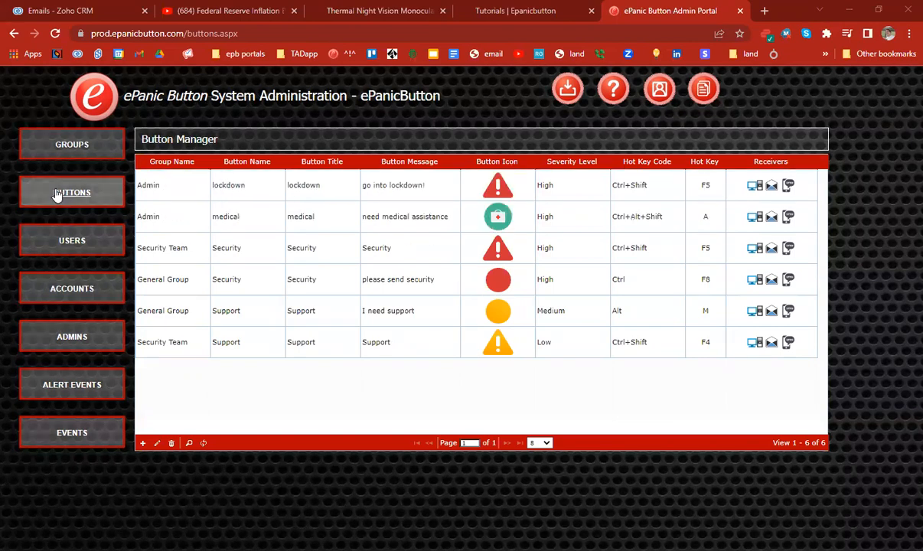
# Step: Look over the Admin lockdown and General Group Support buttons, closing the Support edit form unchanged
pyautogui.click(149, 180)
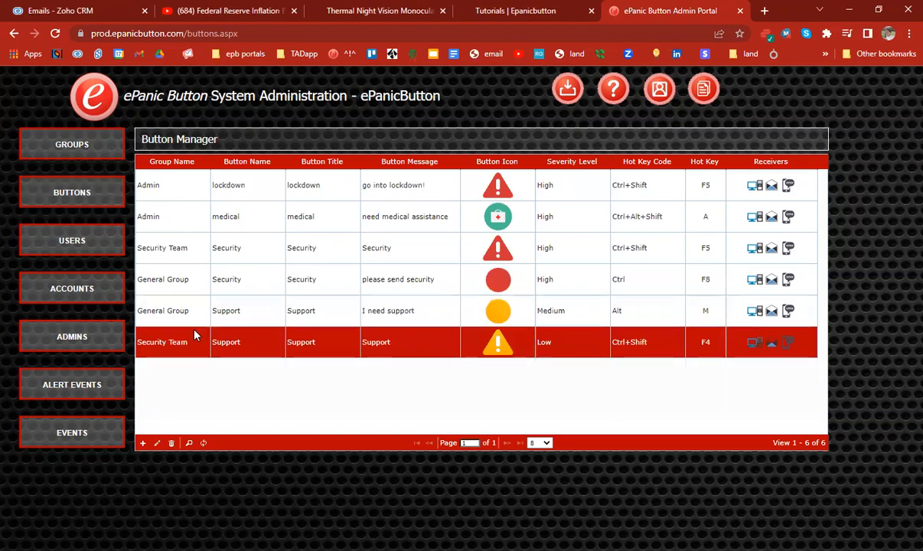
pyautogui.click(188, 323)
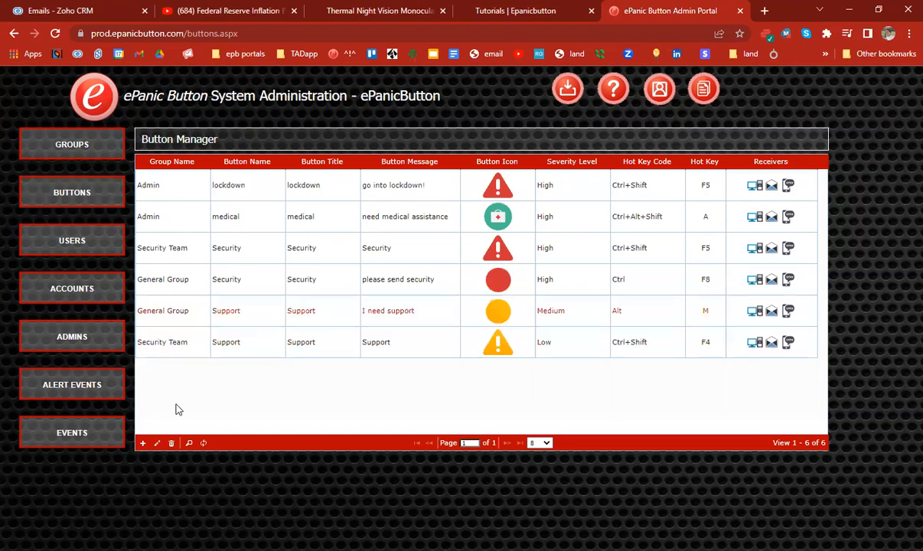
pyautogui.click(158, 442)
pyautogui.click(369, 399)
# Step: Add a new button named and titled 'medical' with the message 'bring the AED device'
pyautogui.click(143, 443)
pyautogui.click(229, 223)
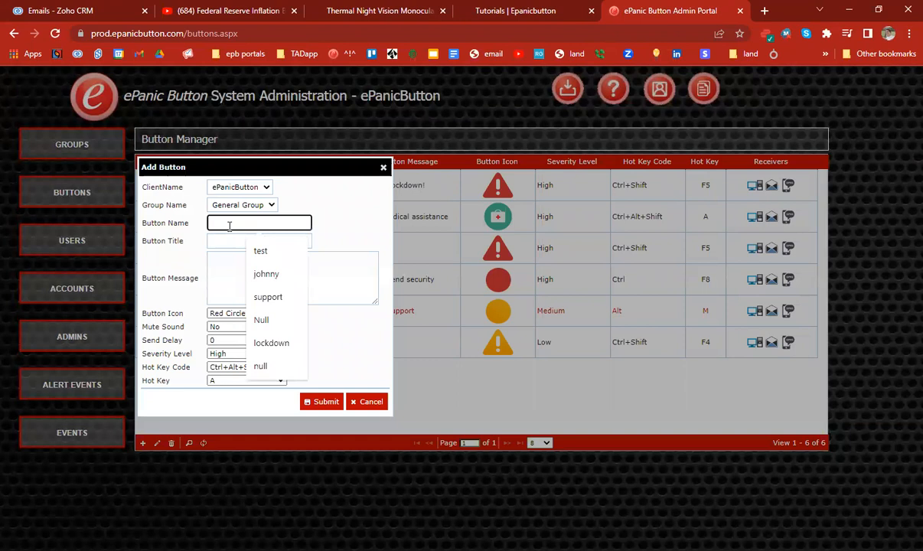
pyautogui.write('m')
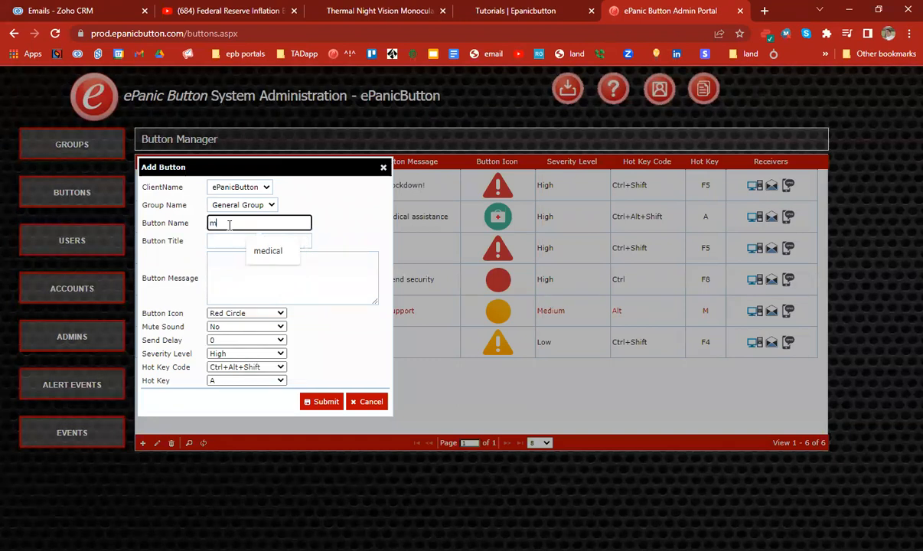
pyautogui.press('Down')
pyautogui.press('Return')
pyautogui.click(252, 239)
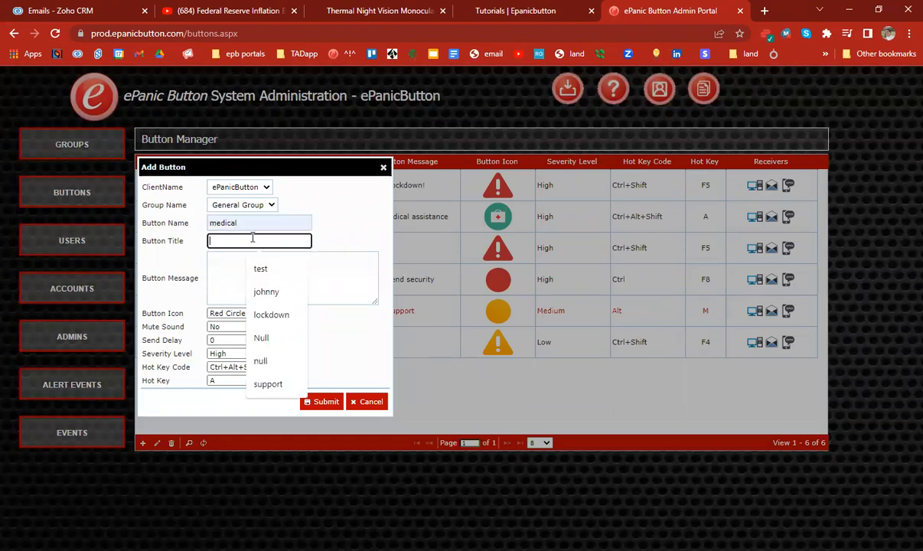
pyautogui.press('Escape')
pyautogui.write('medical')
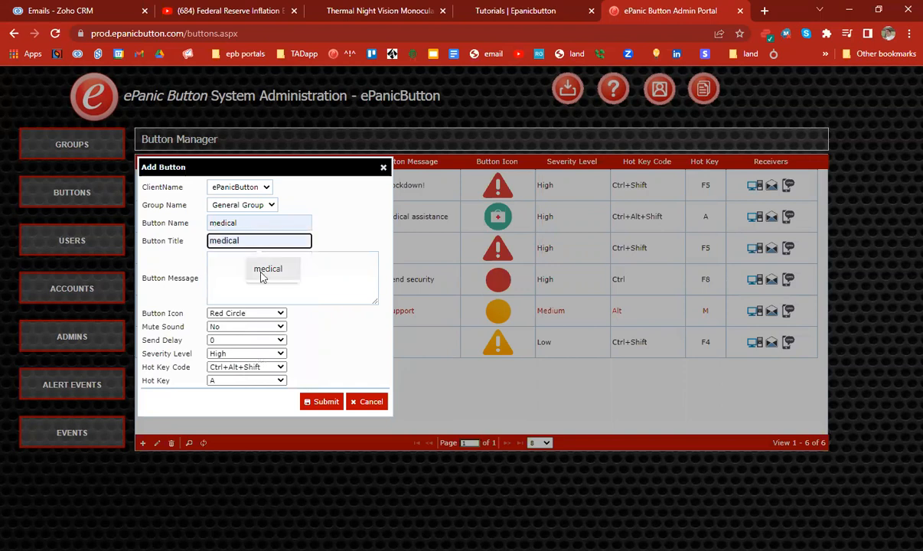
pyautogui.click(261, 274)
pyautogui.click(259, 261)
pyautogui.write('b')
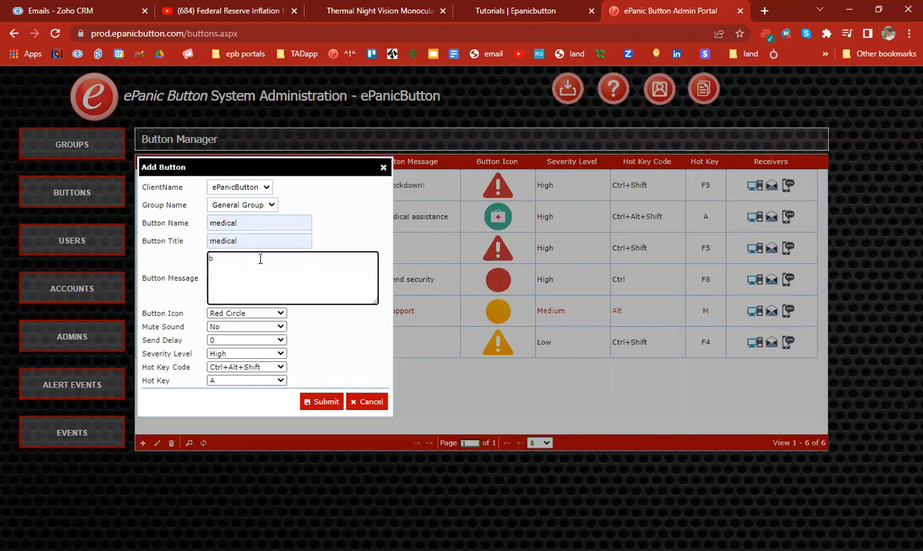
pyautogui.write('ring the AED device')
# Step: Choose Medic Bag as the new button's icon, keeping General Group as its group
pyautogui.click(238, 313)
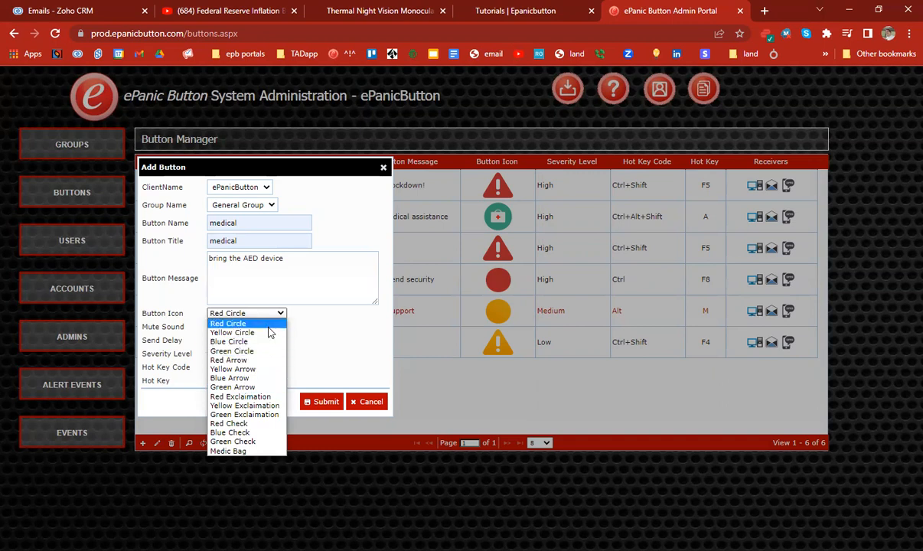
pyautogui.click(239, 205)
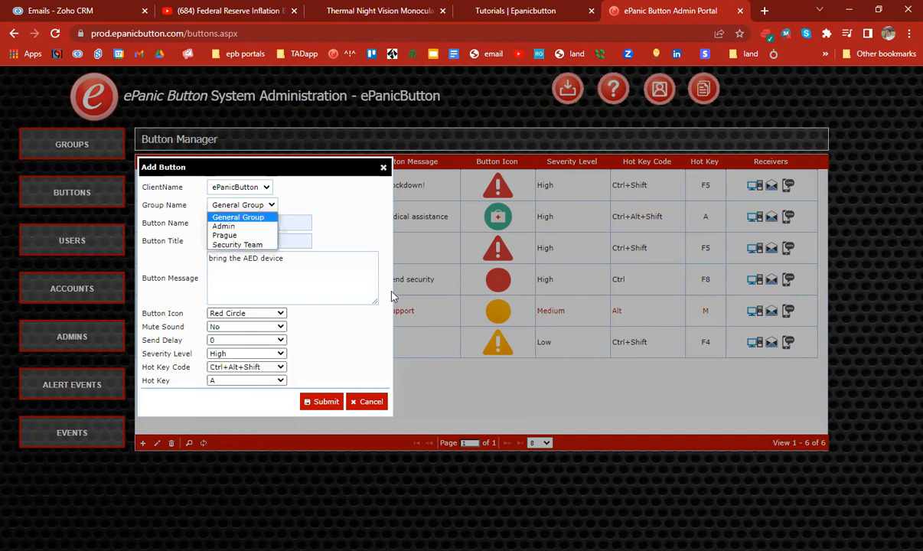
pyautogui.click(255, 315)
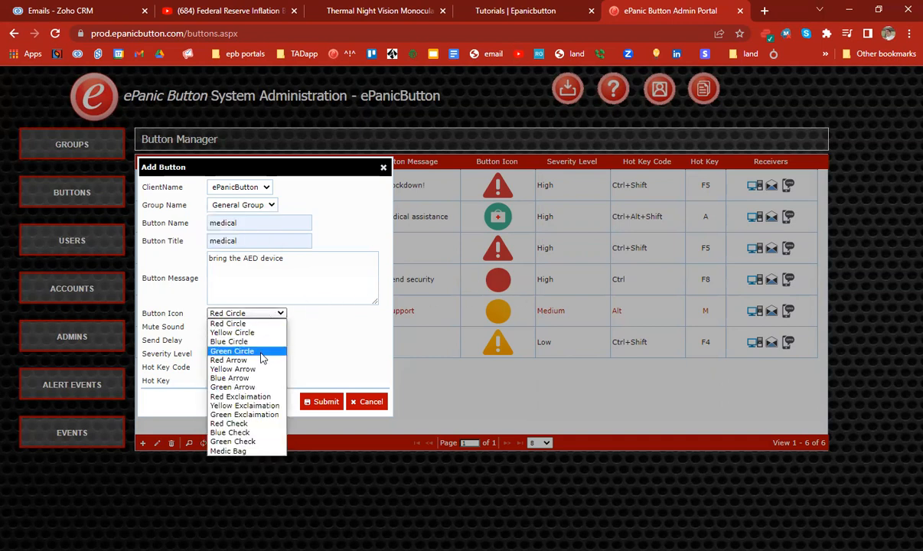
pyautogui.click(260, 353)
pyautogui.click(256, 313)
pyautogui.click(258, 452)
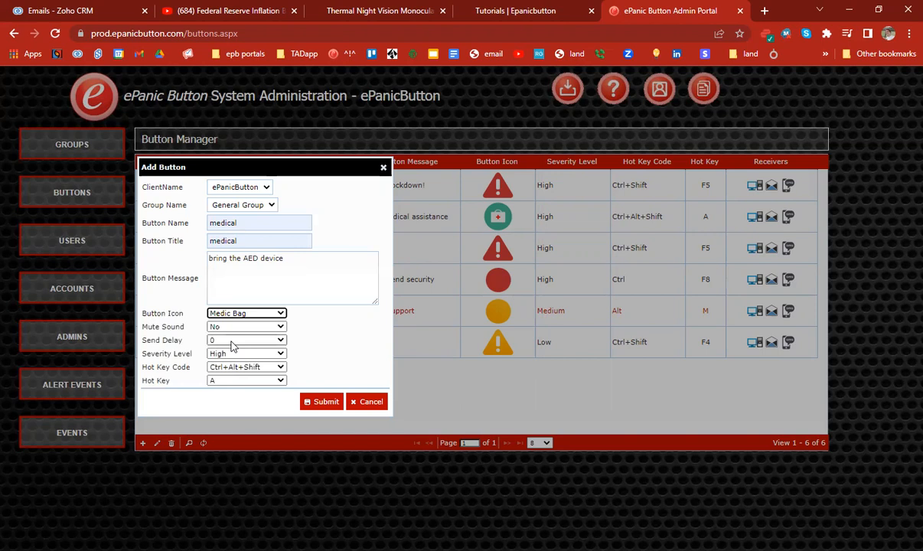
# Step: Keep the send delay at 0 and the severity at High
pyautogui.click(233, 342)
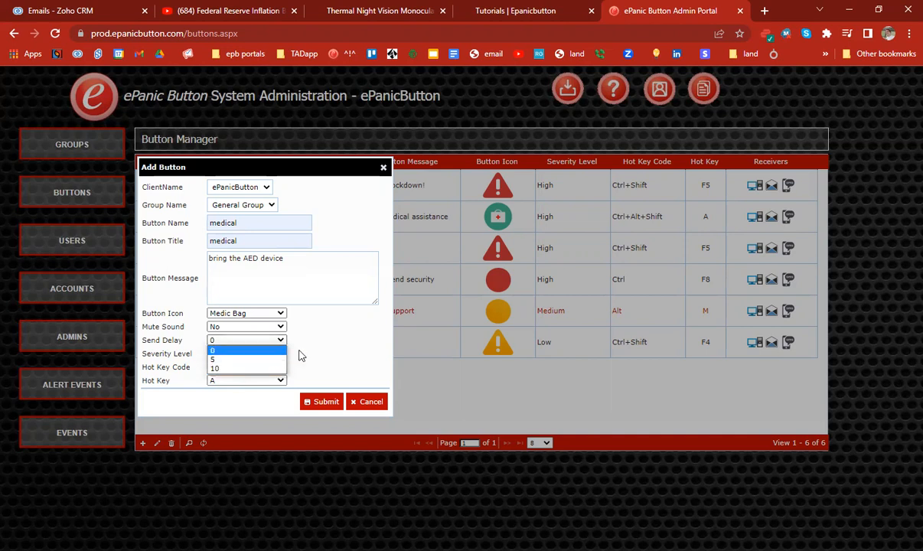
pyautogui.click(327, 339)
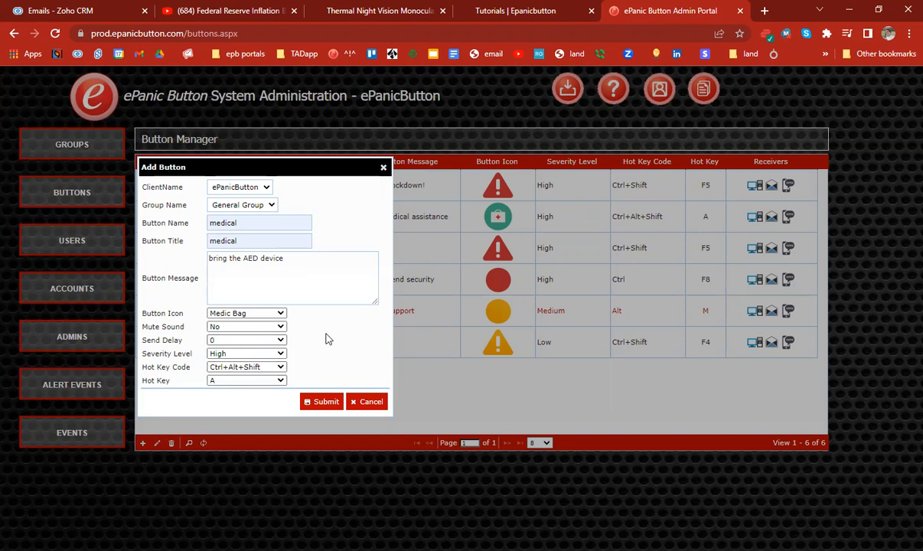
pyautogui.click(266, 355)
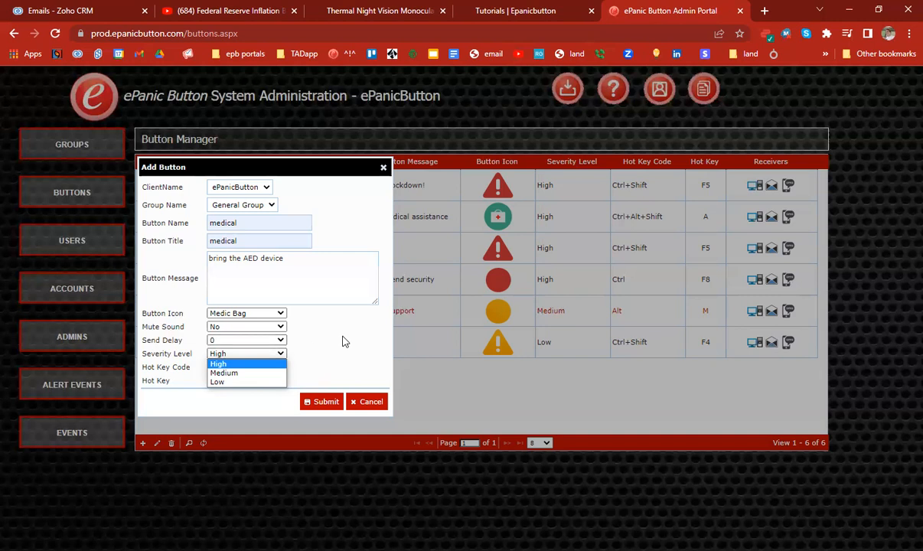
pyautogui.click(243, 364)
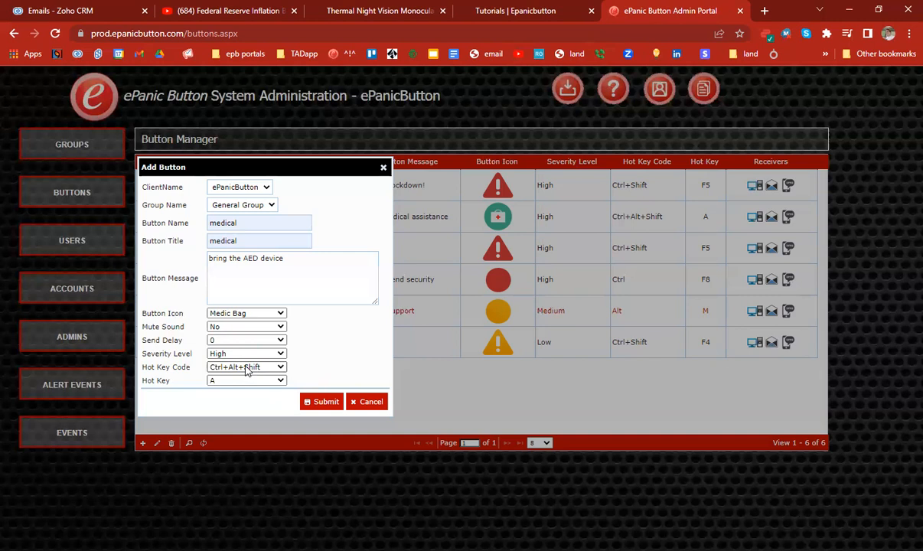
# Step: Set the hot key to Ctrl + F7 and submit the medical button
pyautogui.click(245, 368)
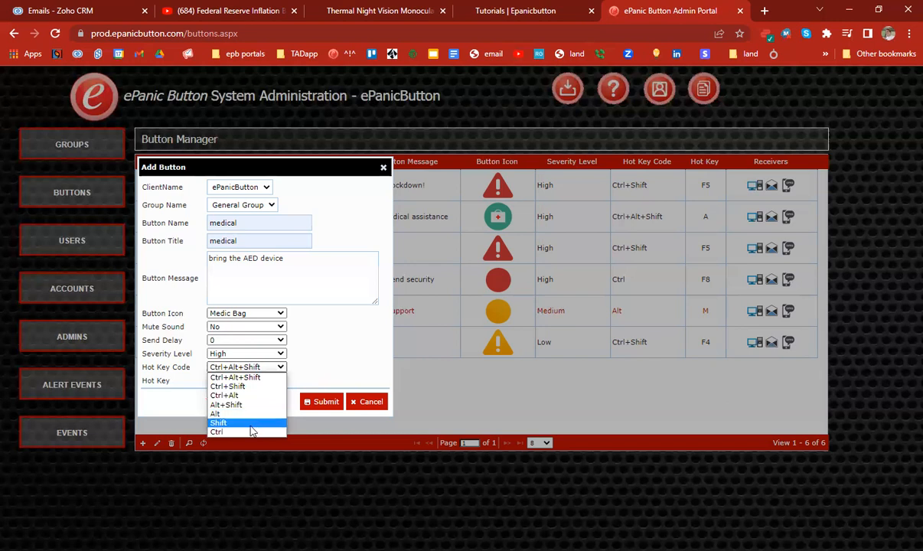
pyautogui.click(234, 430)
pyautogui.click(232, 381)
pyautogui.scroll(-5, 239, 306)
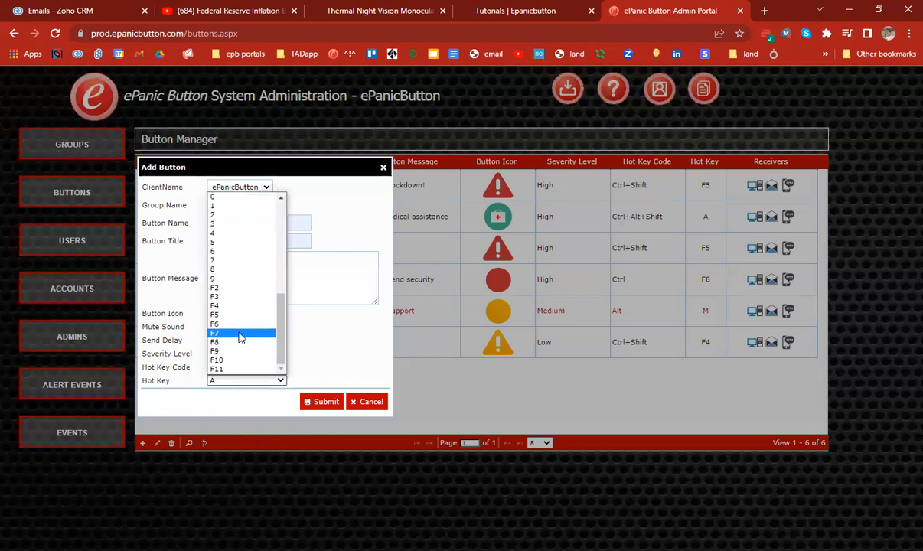
pyautogui.click(240, 334)
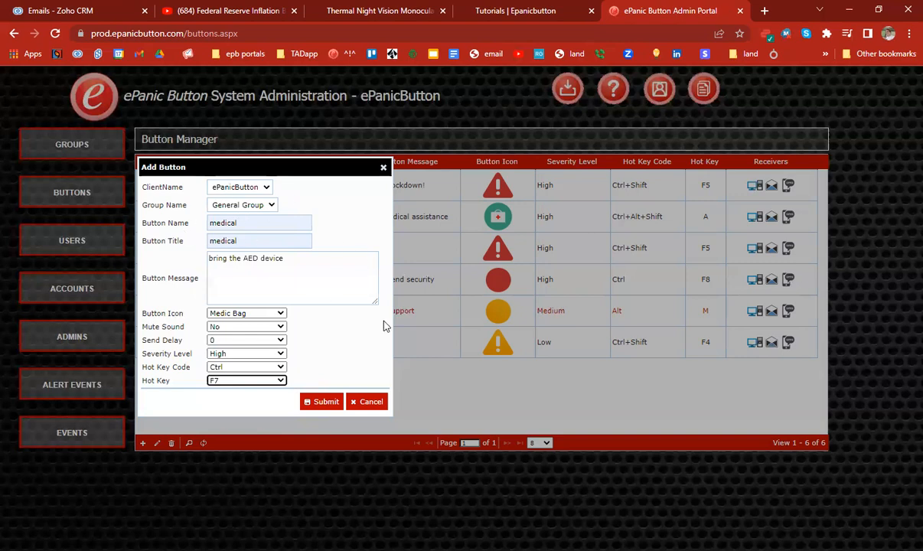
pyautogui.click(324, 403)
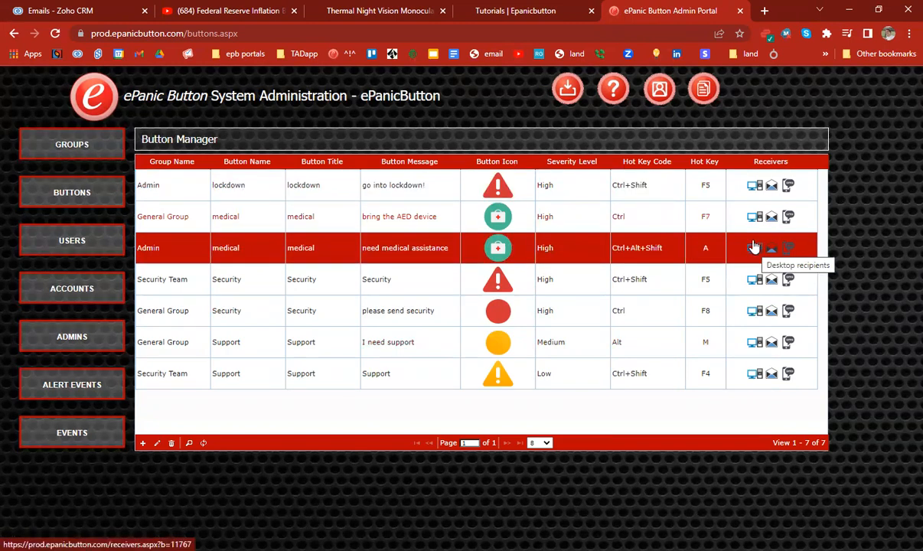
# Step: Add an SMS recipient phone number named 'me' to the medical button
pyautogui.click(789, 220)
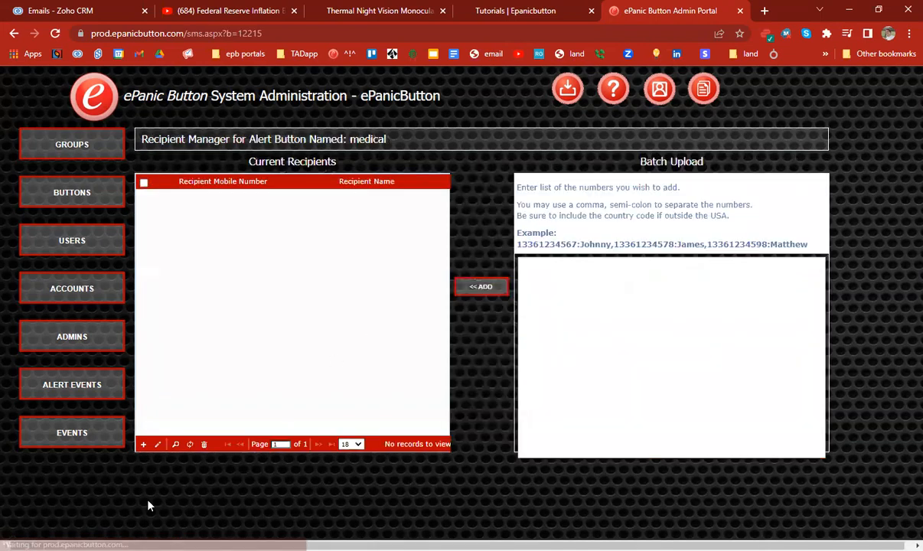
pyautogui.click(142, 444)
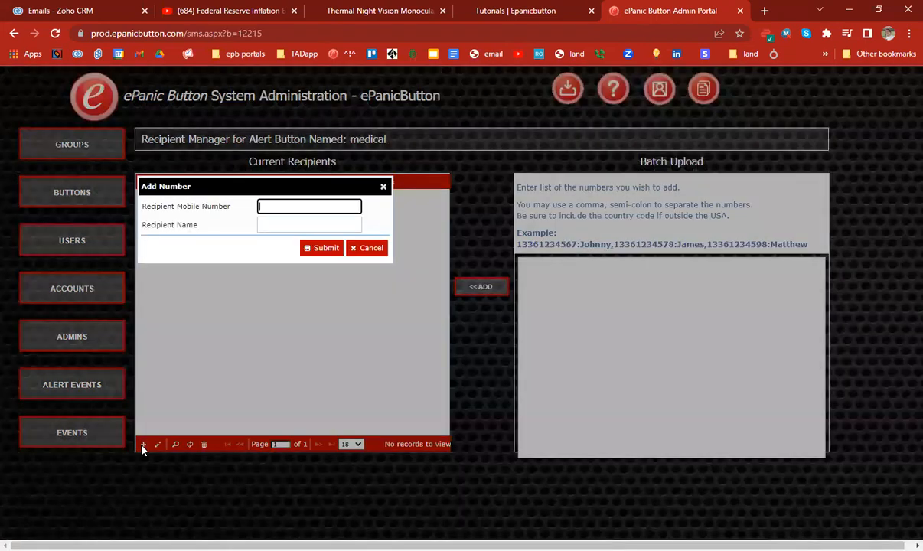
pyautogui.click(296, 222)
pyautogui.click(309, 253)
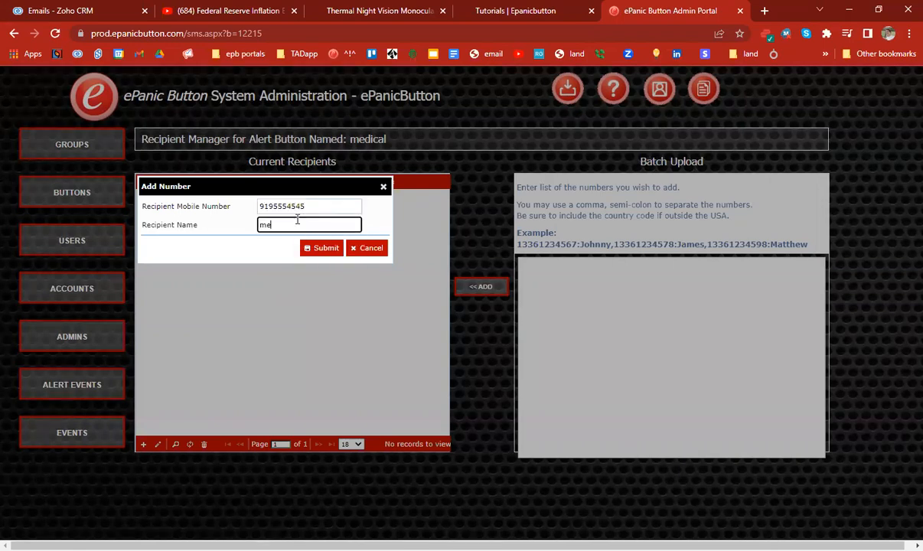
pyautogui.click(325, 248)
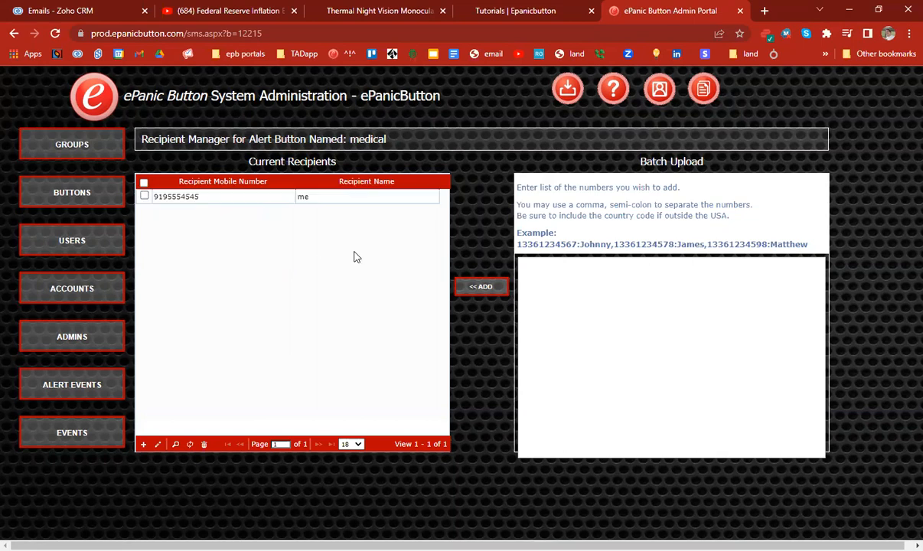
# Step: Highlight the batch upload sample line and number separator guidance, then return to the buttons list
pyautogui.tripleClick(590, 246)
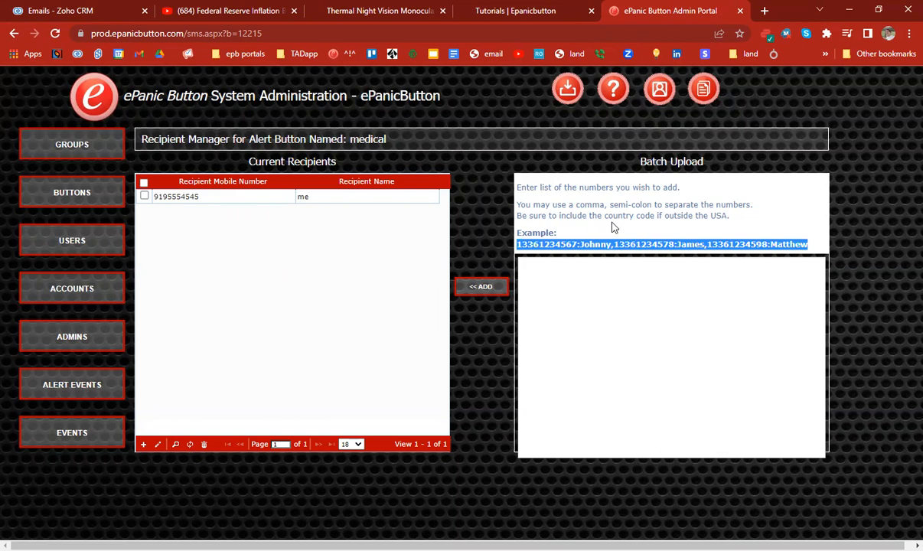
pyautogui.moveTo(731, 216); pyautogui.dragTo(626, 207)
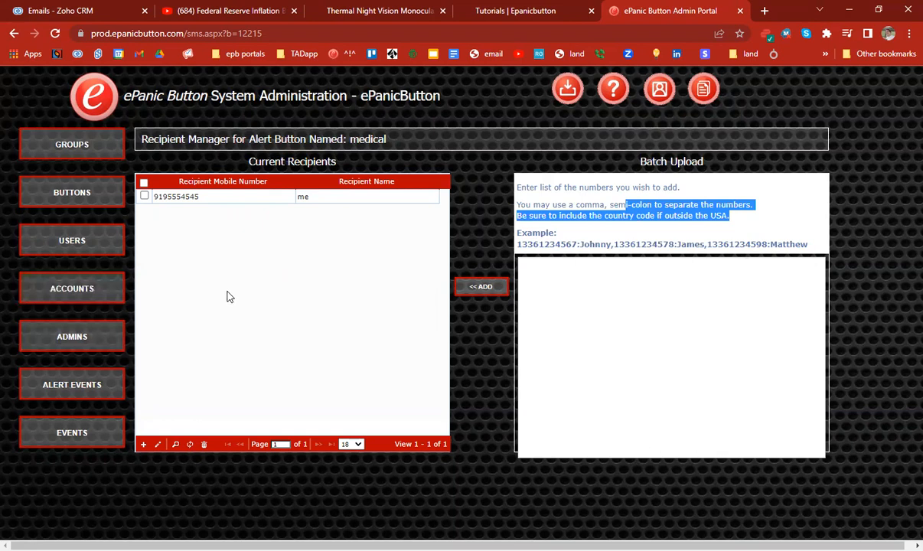
pyautogui.click(65, 191)
# Step: Add the company contact e-mail address as a recipient of the General Group medical button
pyautogui.click(219, 228)
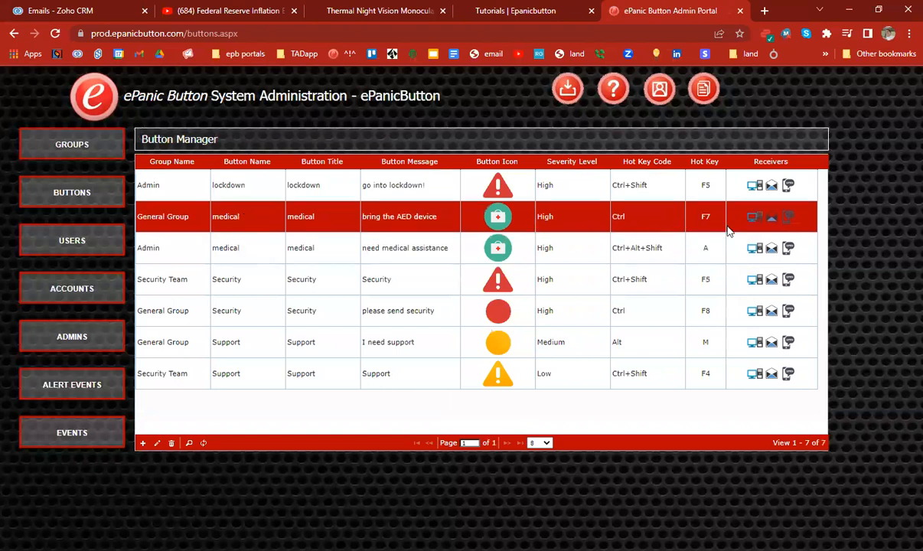
pyautogui.click(773, 219)
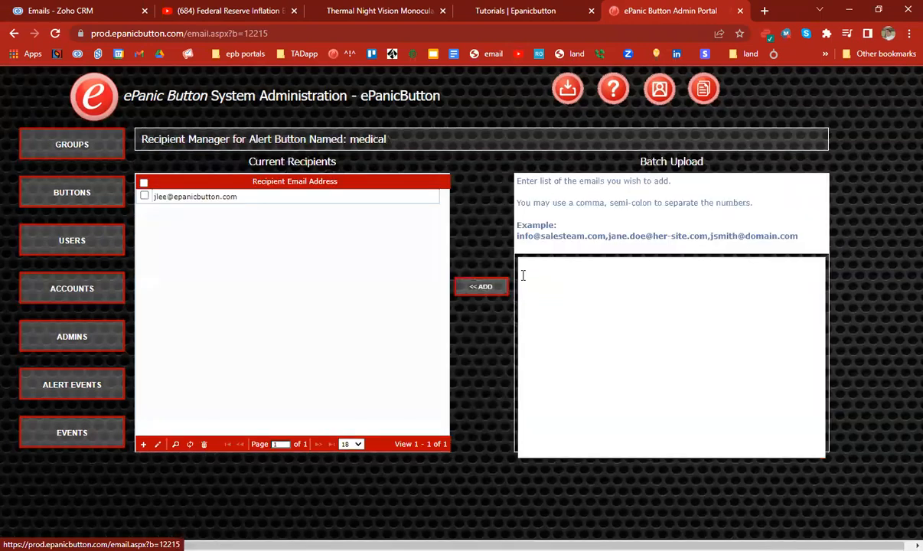
pyautogui.click(144, 444)
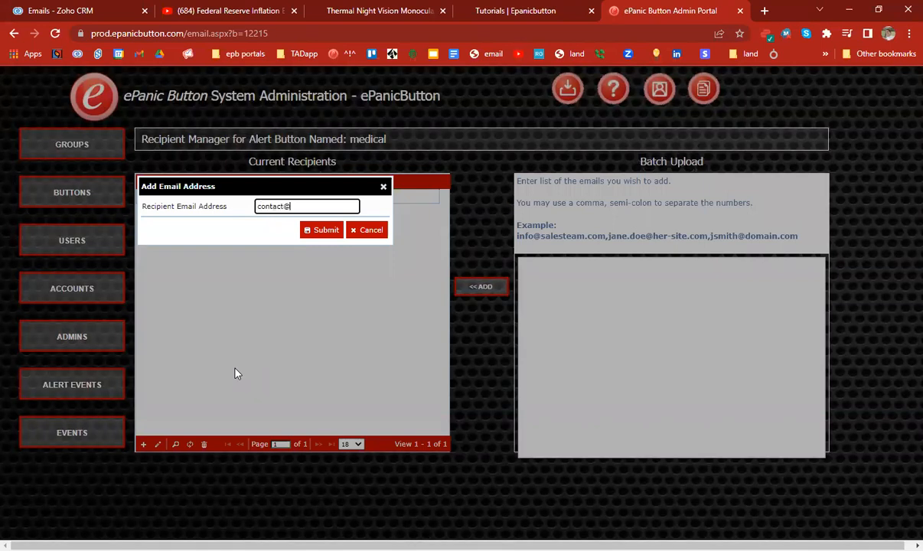
pyautogui.click(315, 233)
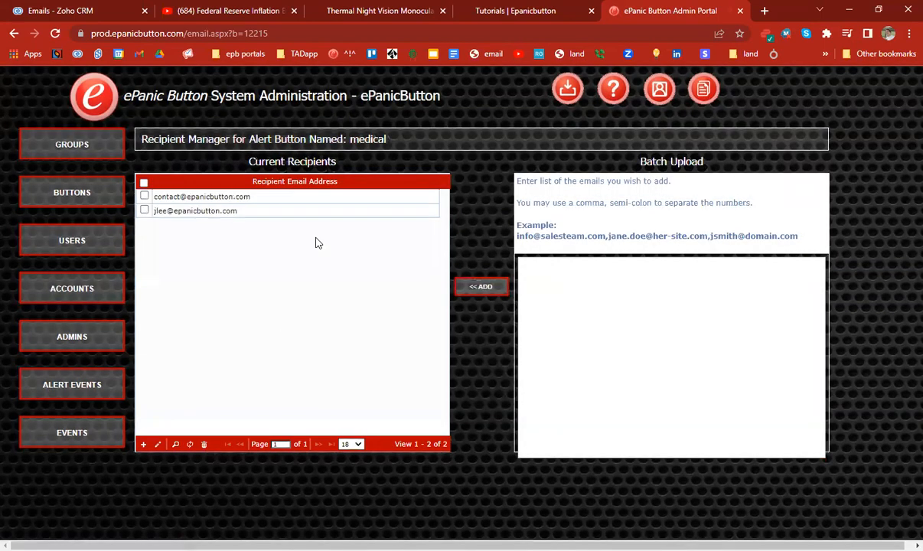
# Step: Delete the old e-mail recipient, review the batch upload format, and return to the buttons list
pyautogui.click(182, 214)
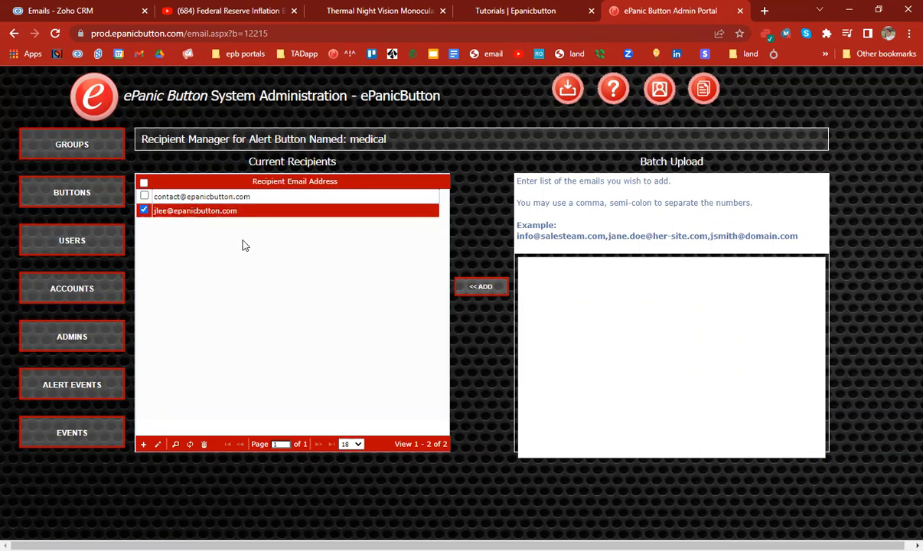
pyautogui.click(190, 445)
pyautogui.click(190, 446)
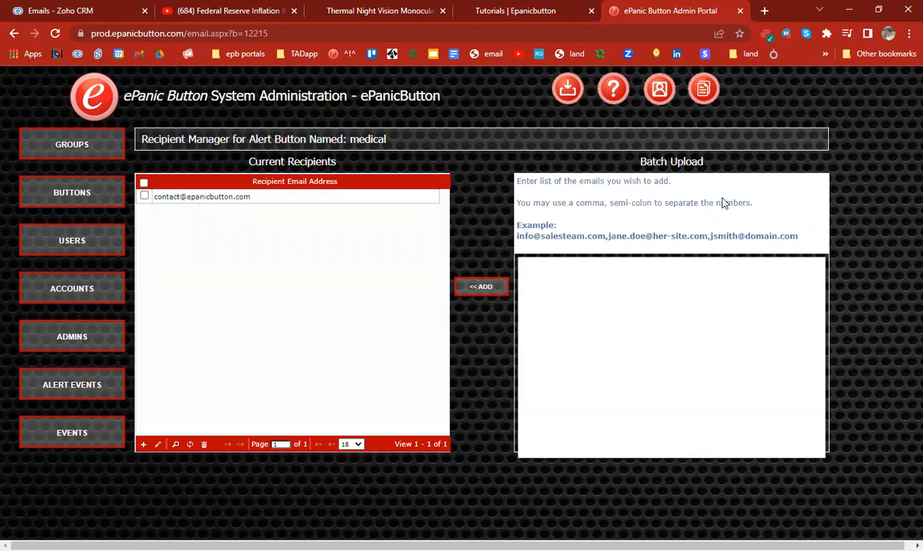
pyautogui.moveTo(810, 234); pyautogui.dragTo(600, 243)
pyautogui.click(674, 294)
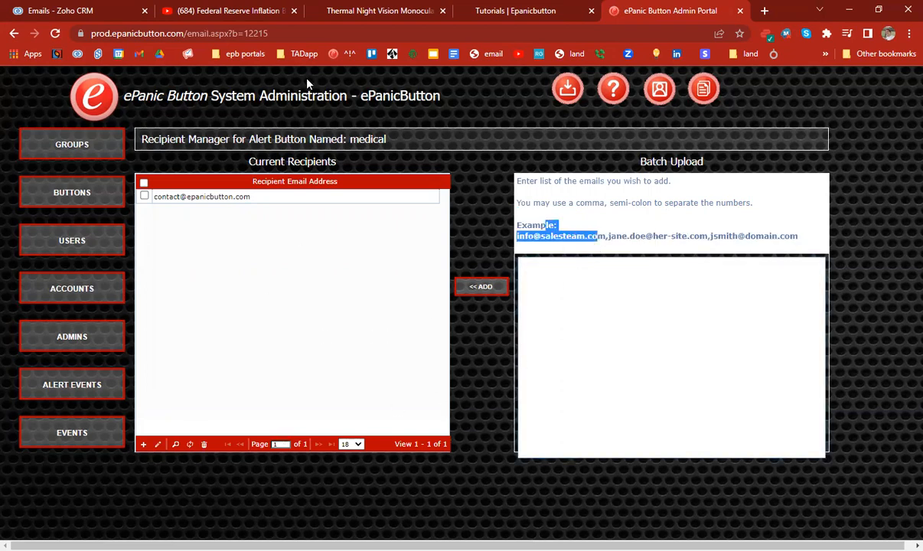
pyautogui.click(68, 197)
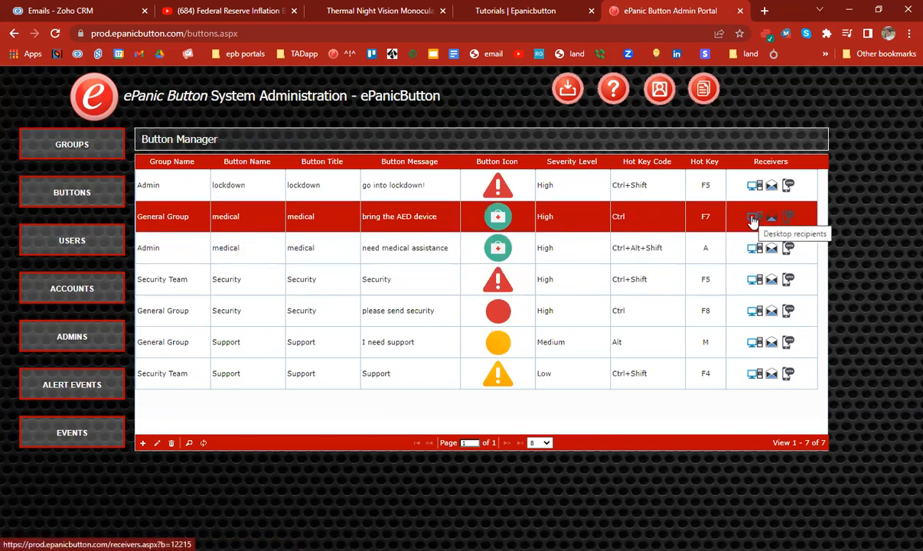
# Step: Open the medical button's desktop recipients, highlighting its name and Current Recipients heading
pyautogui.click(753, 221)
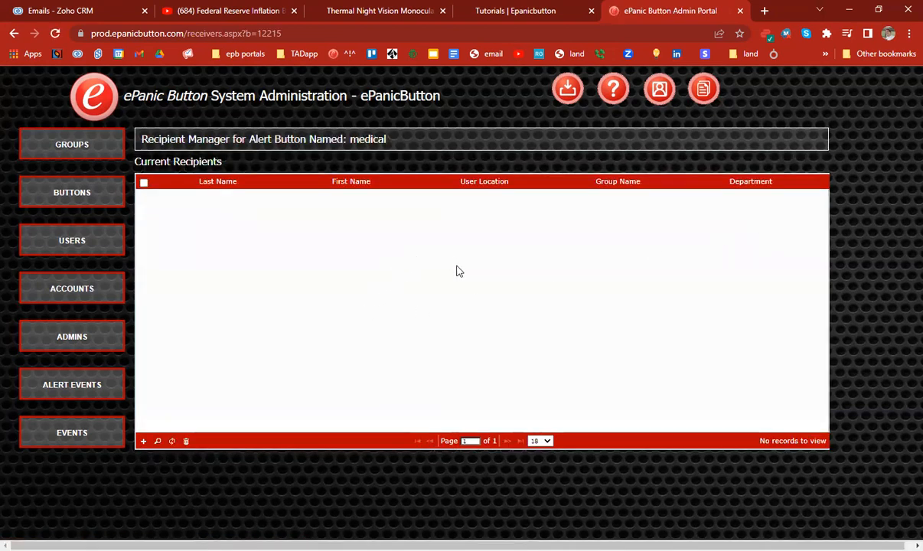
pyautogui.moveTo(122, 148); pyautogui.dragTo(222, 159)
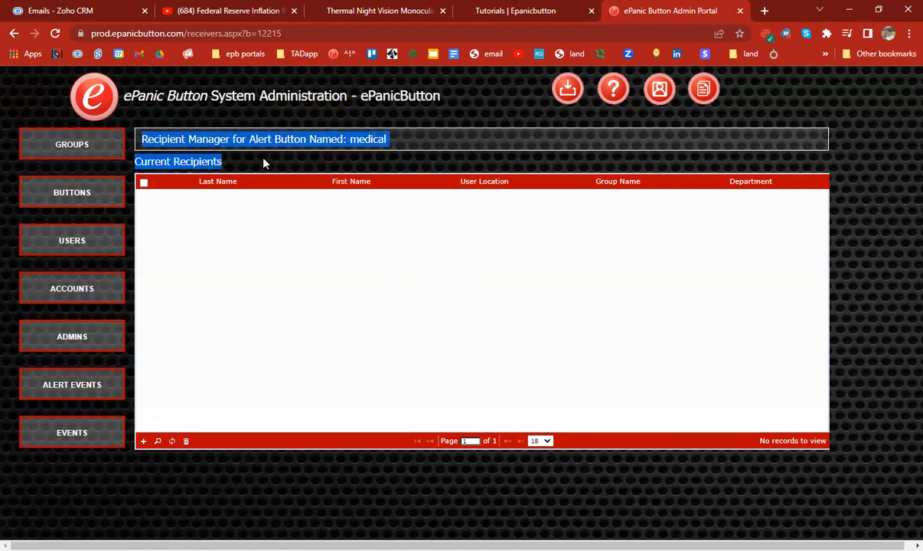
pyautogui.doubleClick(363, 141)
pyautogui.tripleClick(163, 160)
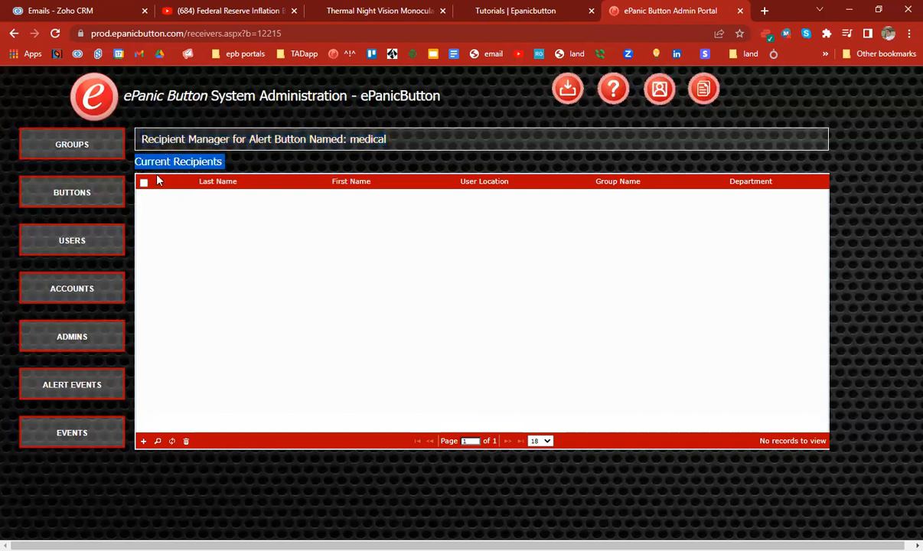
# Step: Add the desktop, HP, production server and testing recipients to the medical button
pyautogui.click(142, 442)
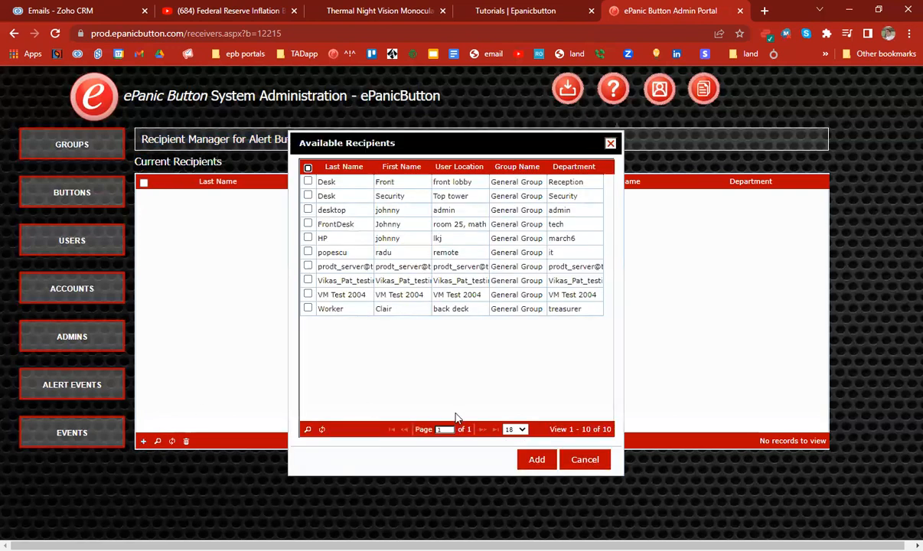
pyautogui.click(308, 209)
pyautogui.click(308, 237)
pyautogui.click(307, 266)
pyautogui.click(307, 280)
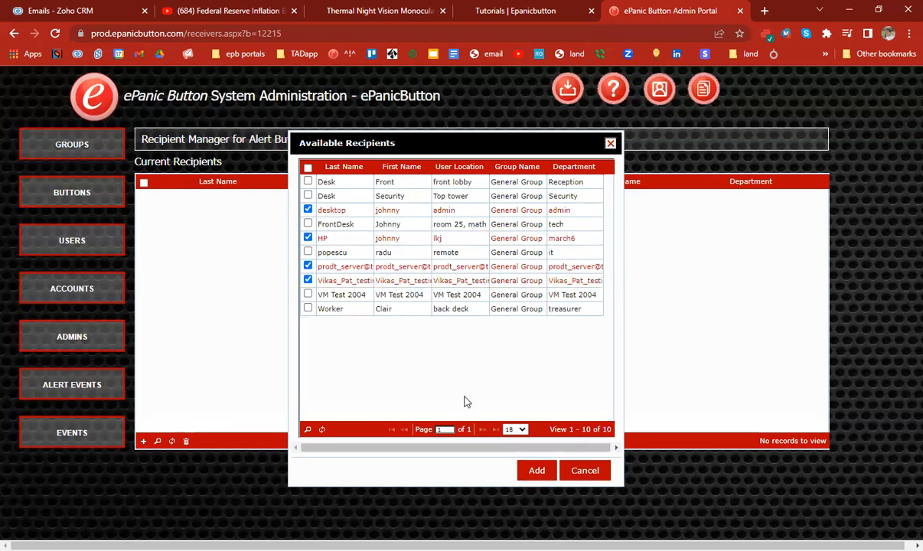
pyautogui.click(536, 470)
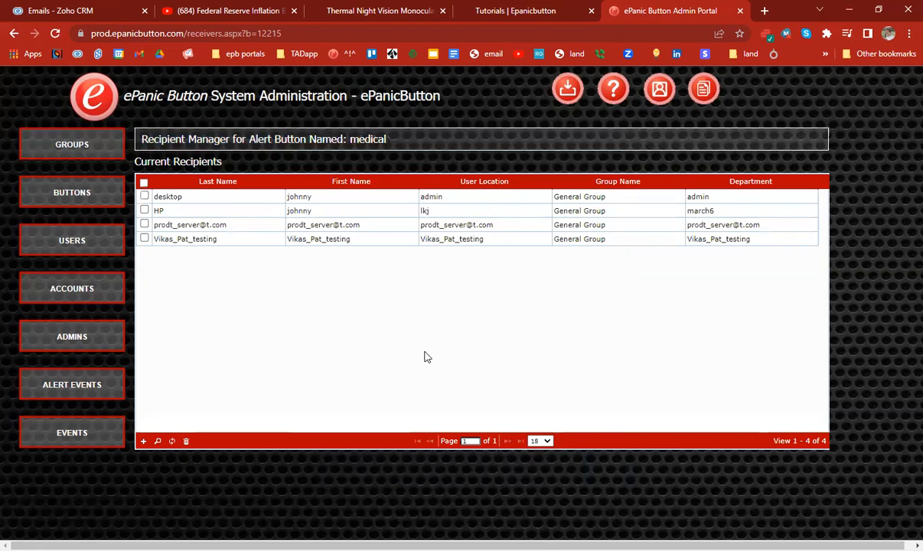
# Step: Recheck the General Group medical button's e-mail recipients, then open the ePanicButton support page
pyautogui.click(68, 192)
pyautogui.click(166, 218)
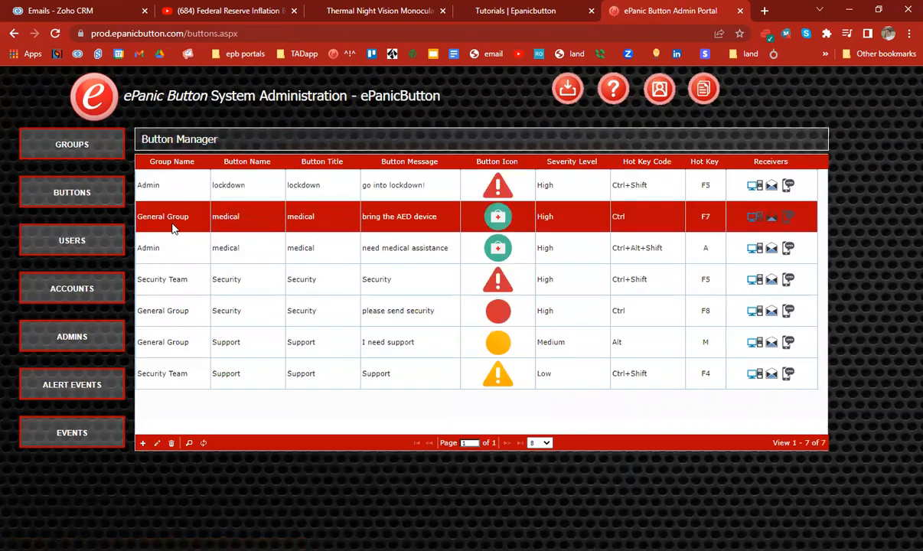
pyautogui.click(369, 250)
pyautogui.click(251, 218)
pyautogui.click(559, 243)
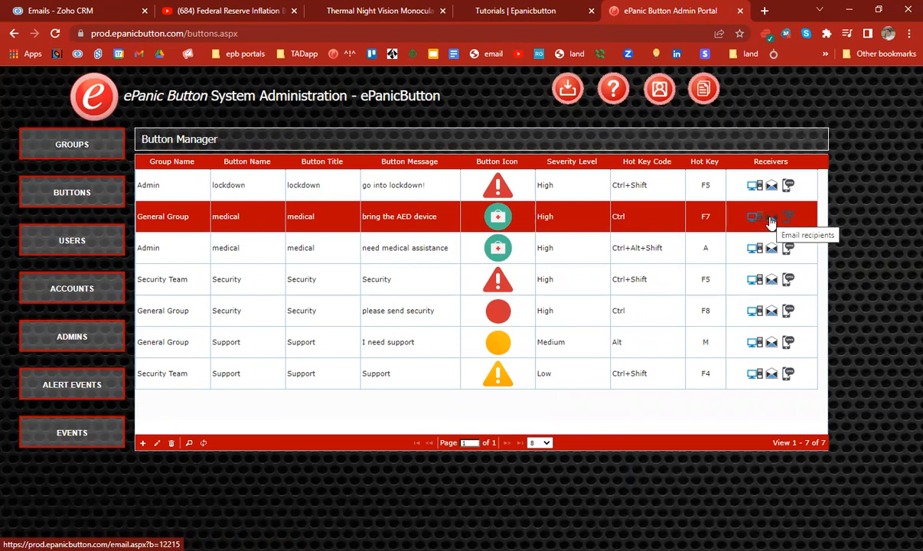
pyautogui.click(770, 219)
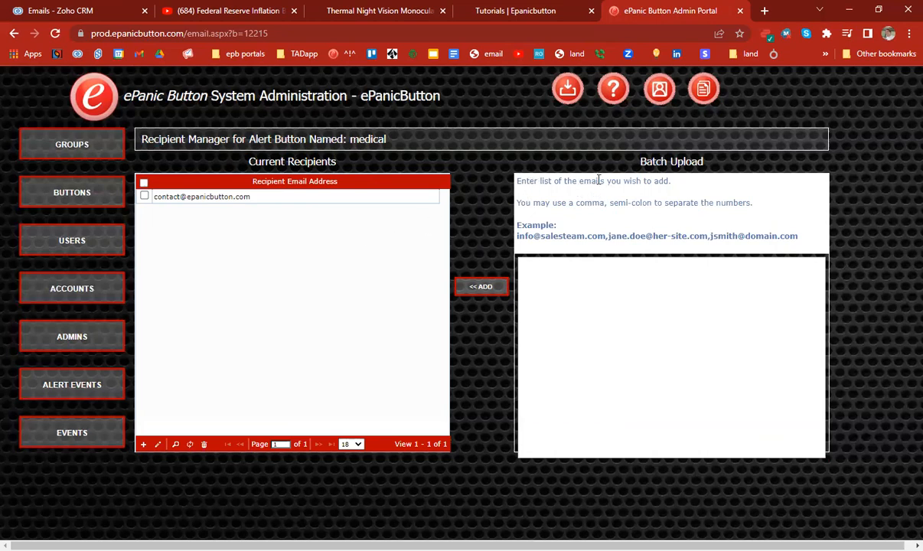
pyautogui.click(612, 98)
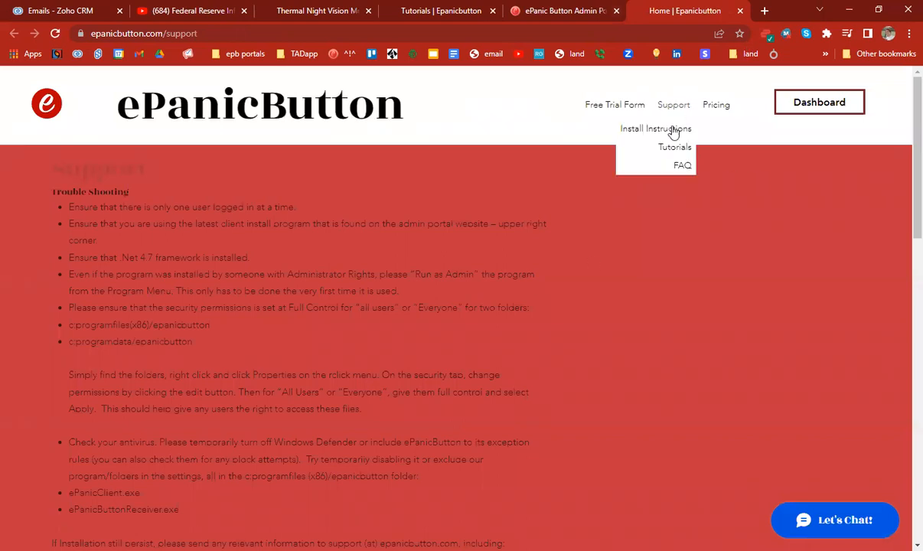
# Step: Scroll Install Instructions to the receivers list and highlight the voice-call address format example
pyautogui.scroll(-15, 447, 346)
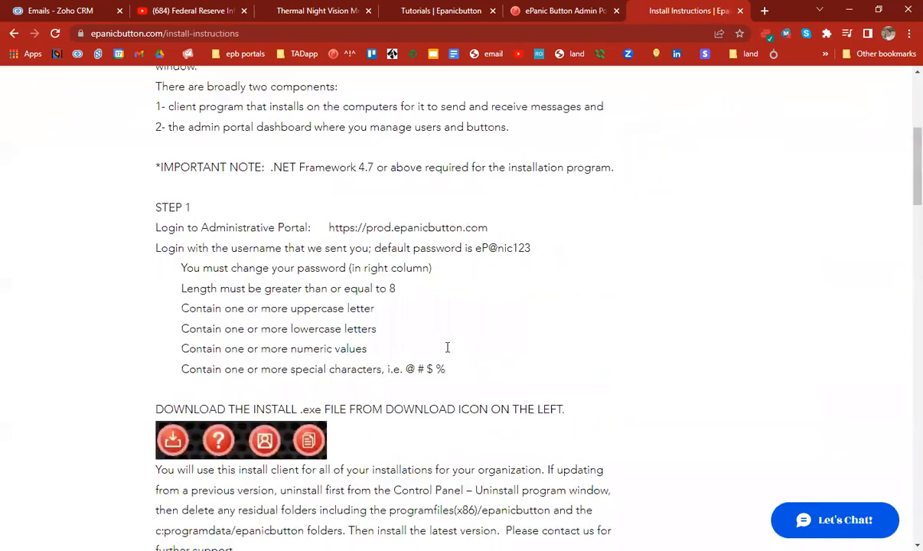
pyautogui.scroll(-6, 477, 398)
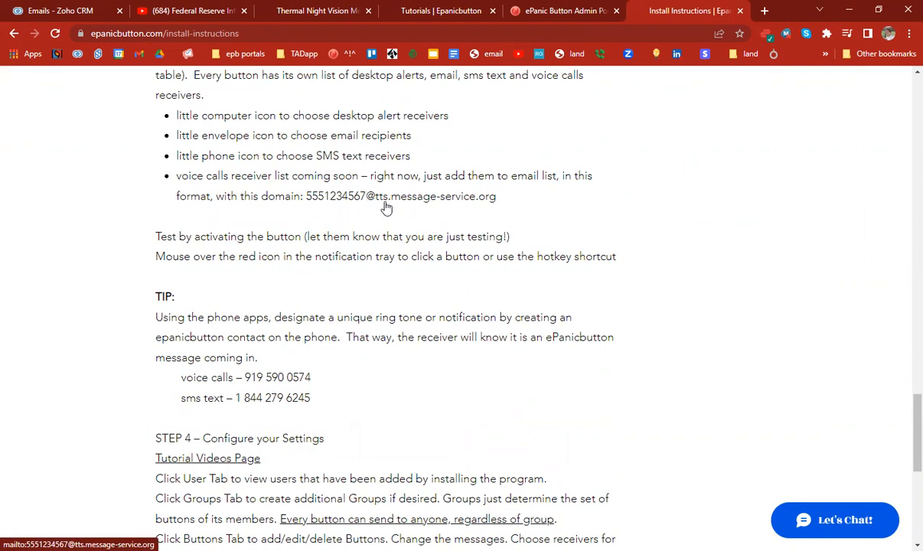
pyautogui.moveTo(510, 200); pyautogui.dragTo(306, 202)
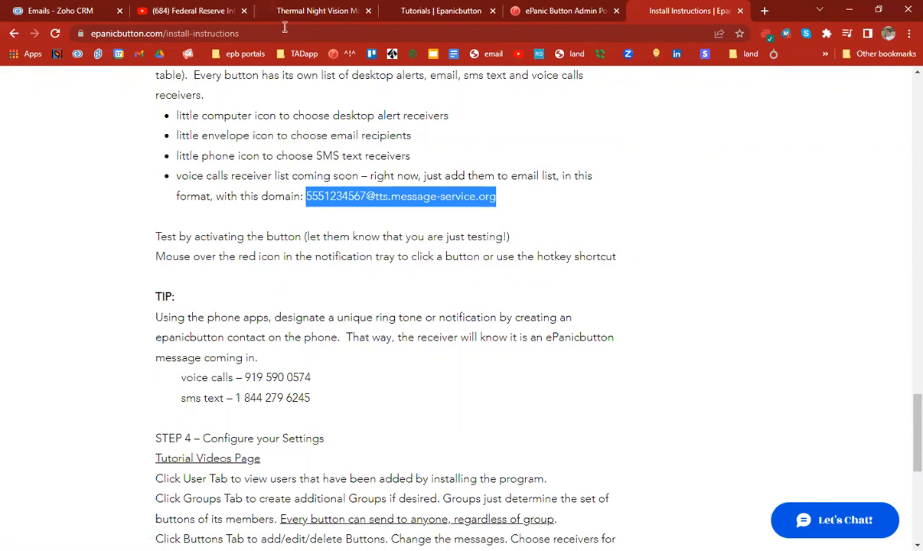
pyautogui.click(667, 179)
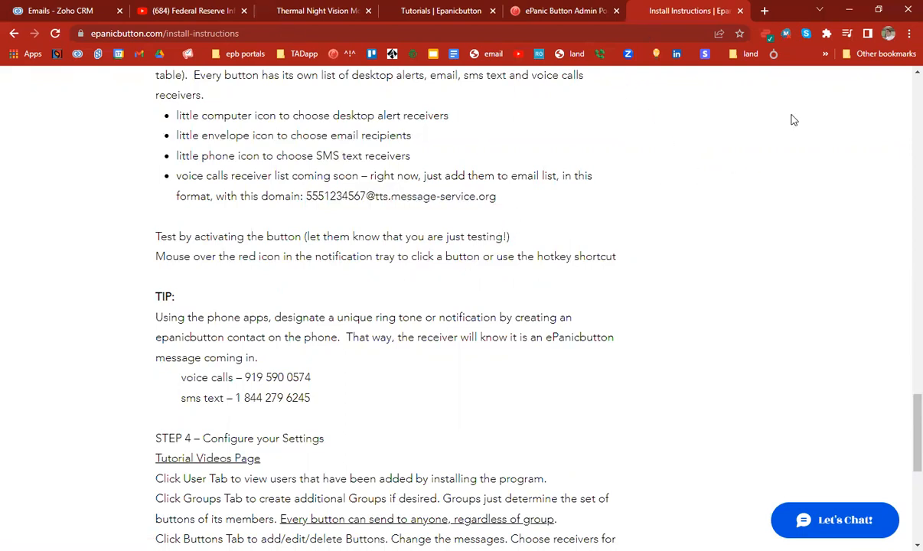